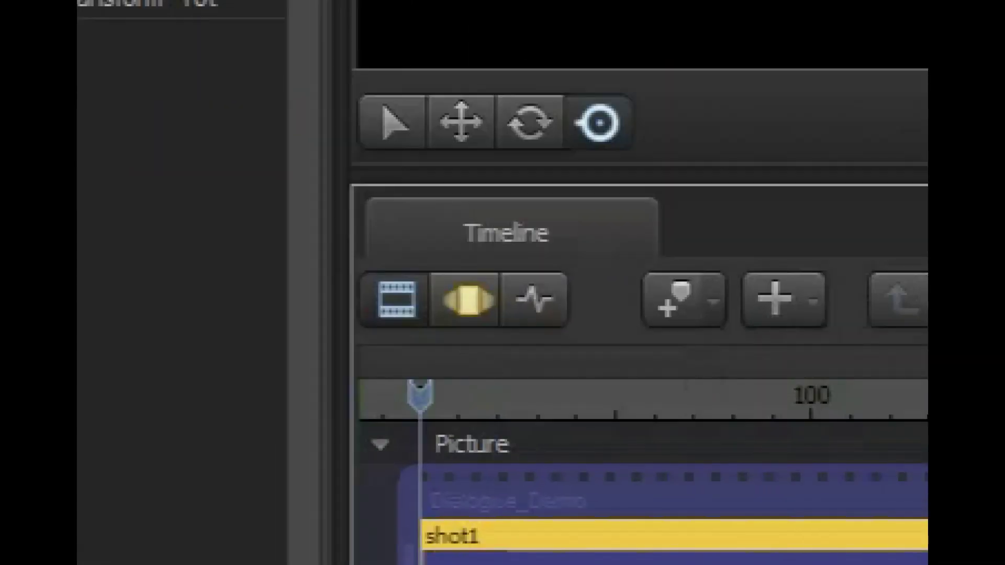
Step: Switch the timeline to the Graph Editor, toggling once to the Clip Editor and back
left_click(534, 300)
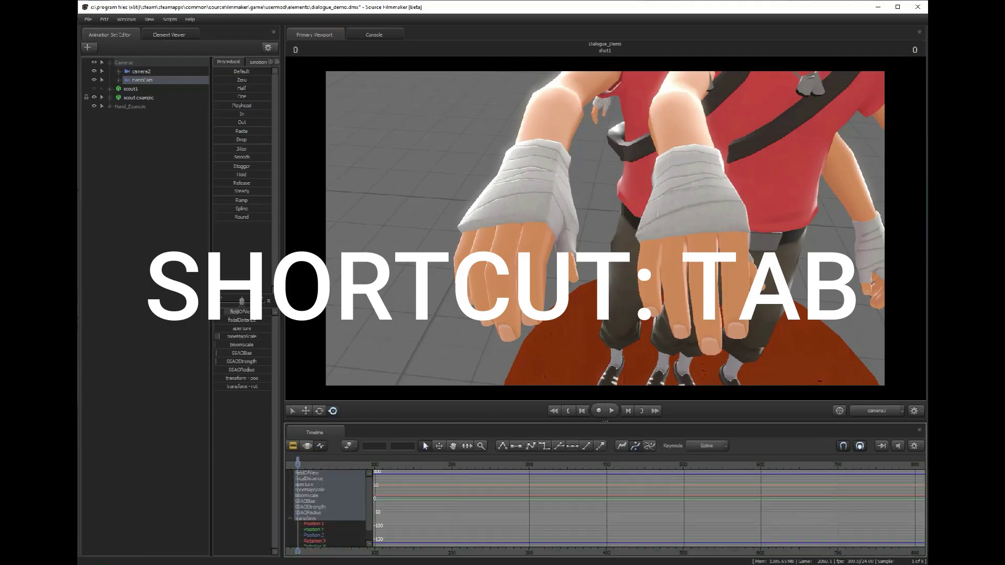
key("Tab")
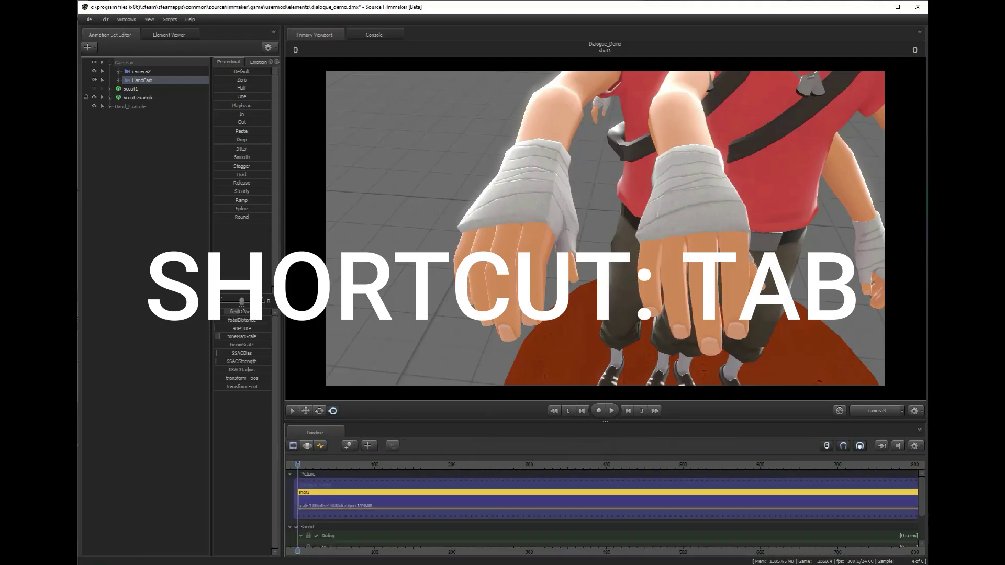
key("Tab")
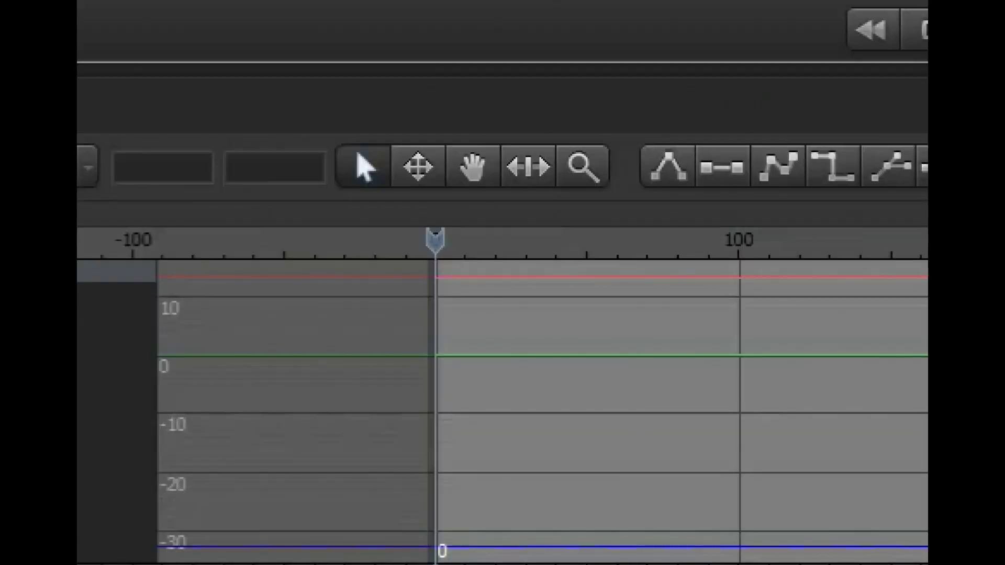
Step: Add a keyframe at frame 0 for scout1's right lower arm bone and play the timeline forward to frame 16
key("m")
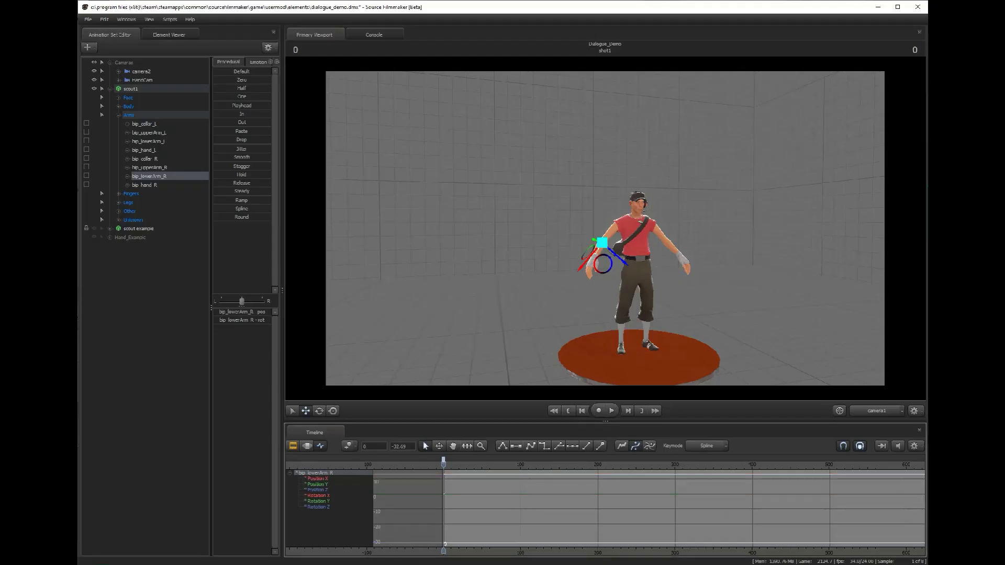
mouse_move(438, 544)
left_mouse_down()
mouse_move(496, 544)
mouse_move(443, 544)
left_mouse_up()
left_click(131, 88)
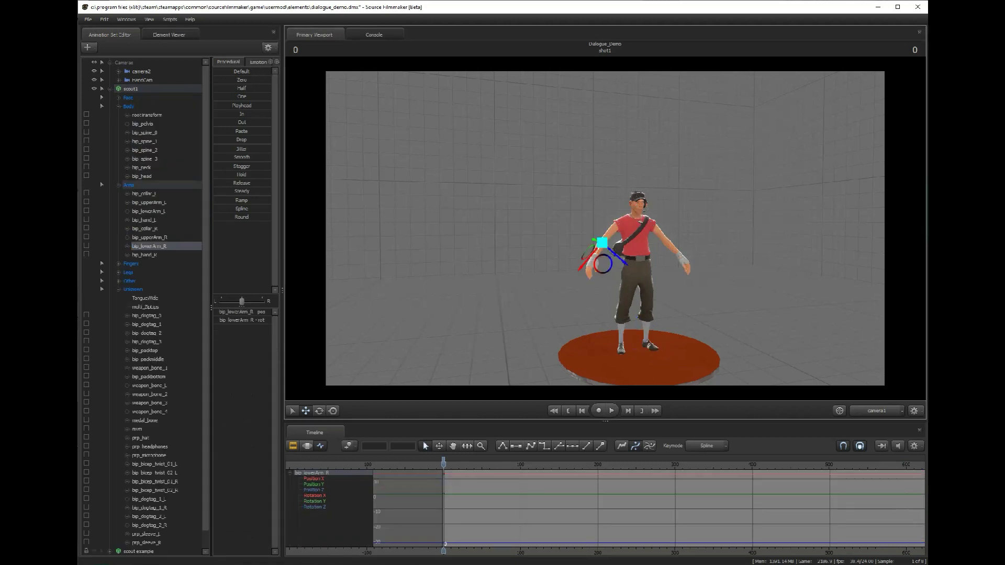
key("space")
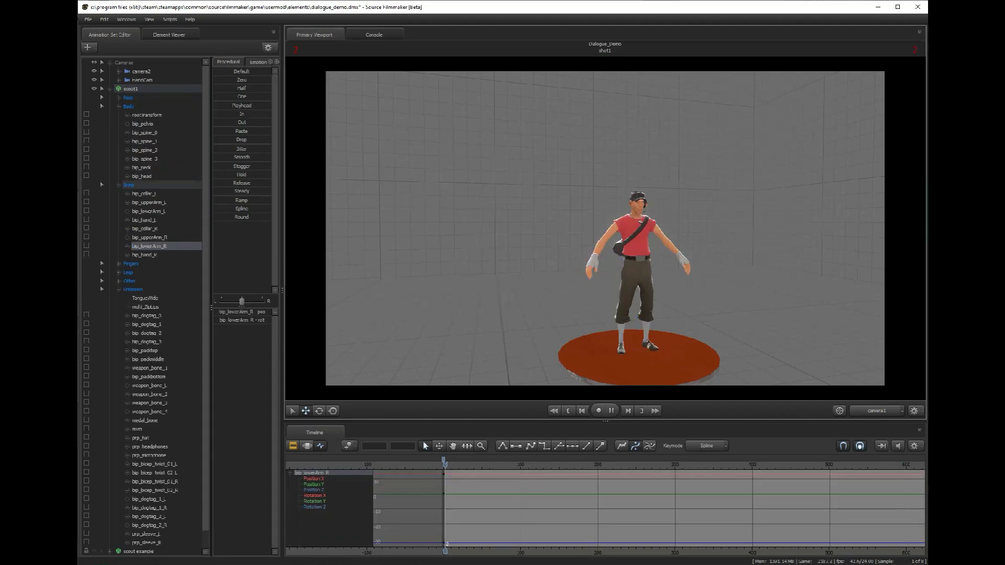
key("space")
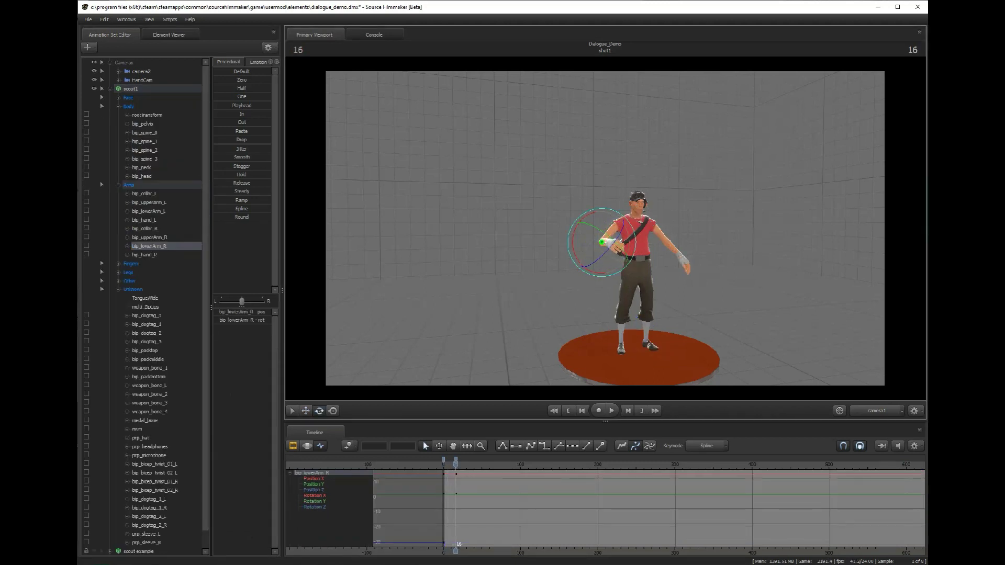
Step: Move the arm's second keyframe to about frame 98 and play back the motion
key("Home")
left_click_drag(456, 460, 517, 460)
key("space")
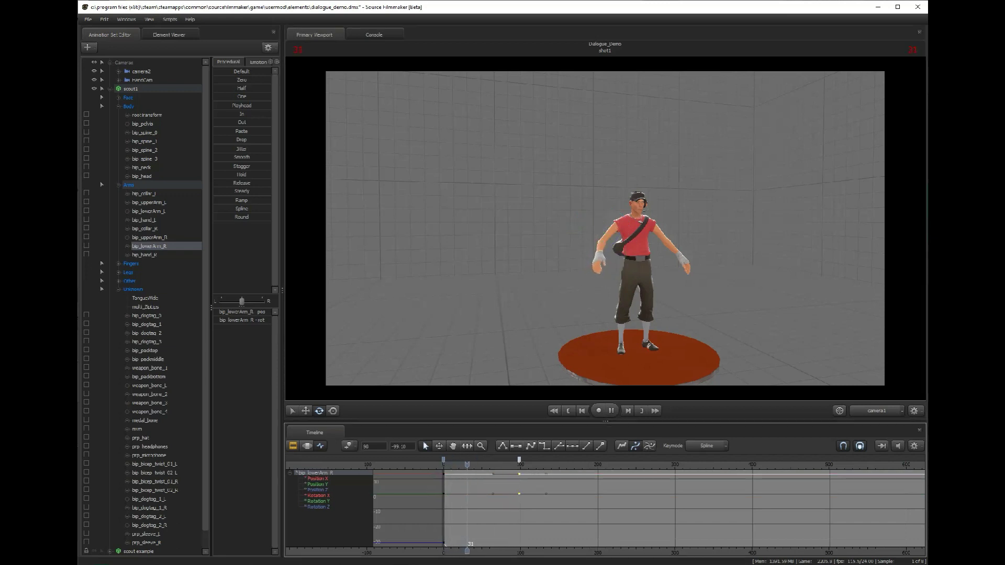
key("space")
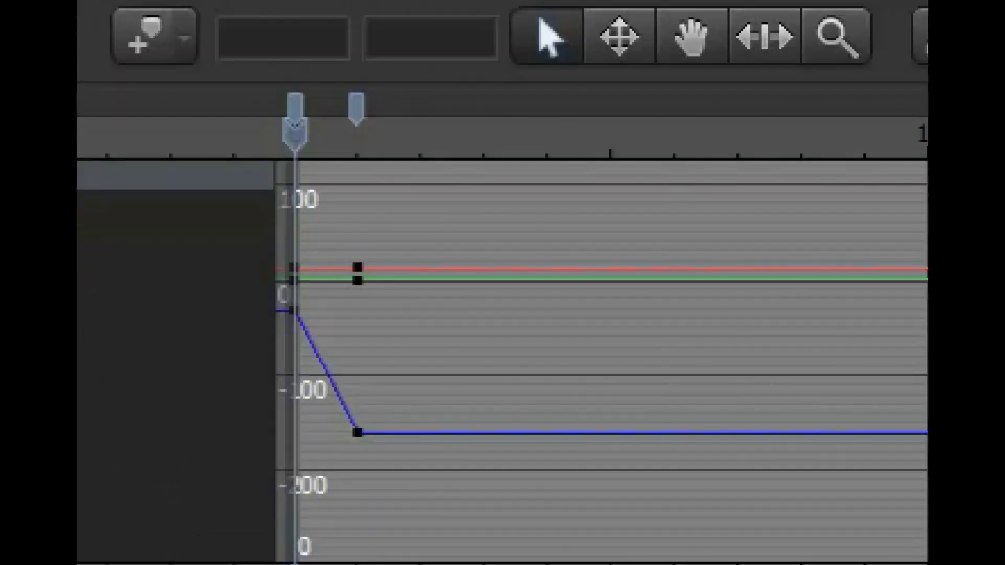
Step: Play back the short arm motion, and replay it with the second keyframe moved to about frame 21
key("space")
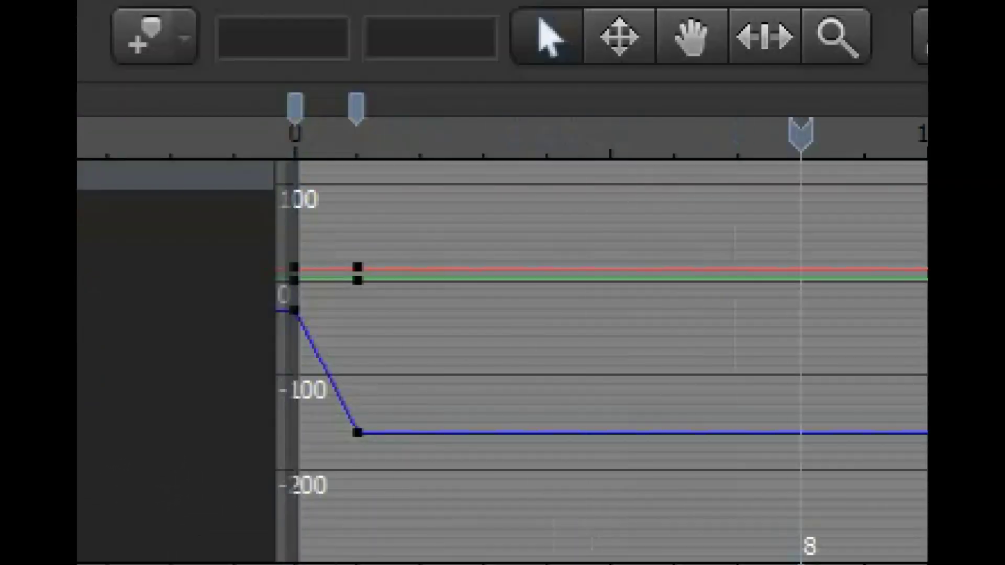
key("space")
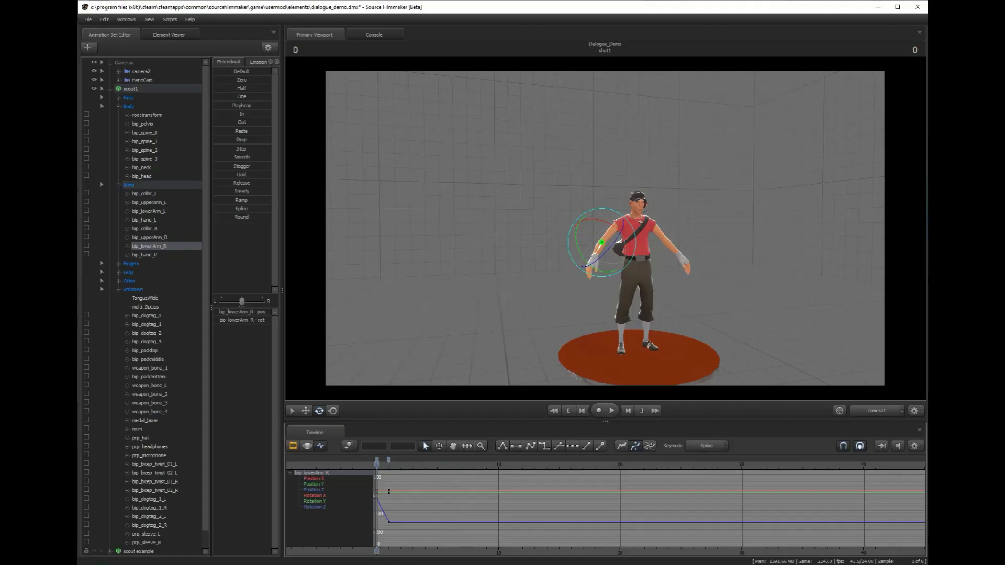
left_click_drag(389, 459, 632, 460)
key("space")
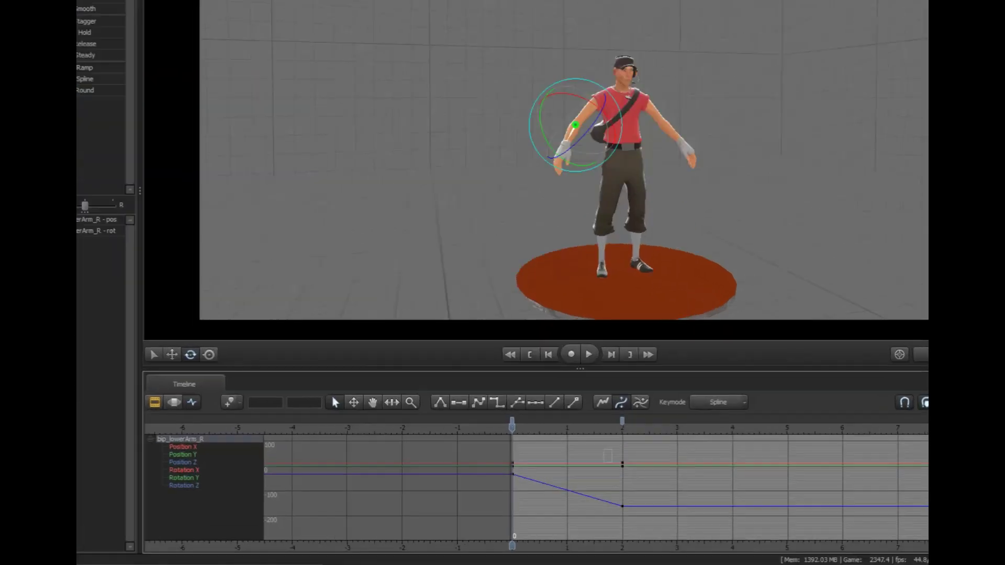
Step: Select the right lower arm's rotation keyframe at frame 2 and lower its value to -160.32
left_click_drag(623, 480, 651, 490)
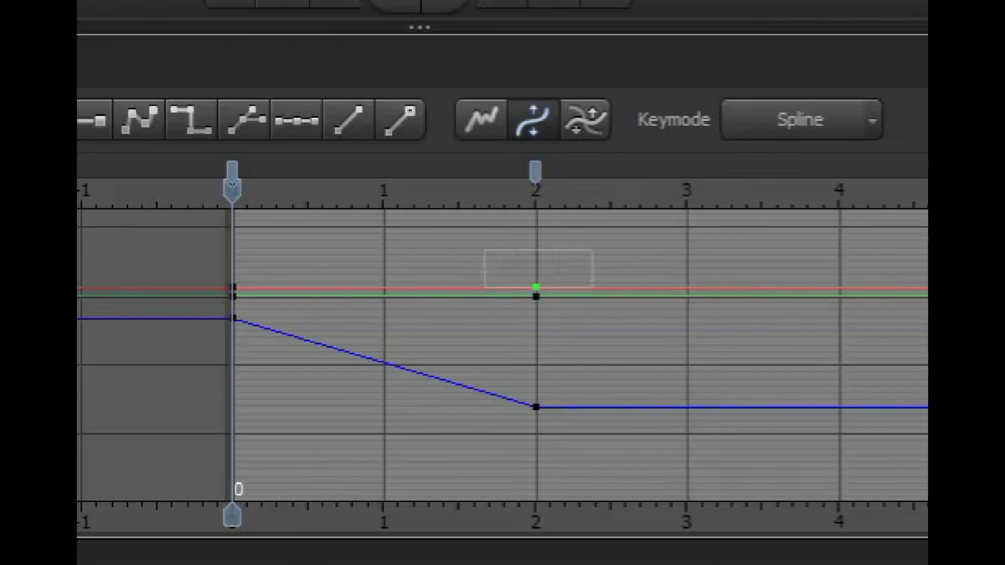
key("q")
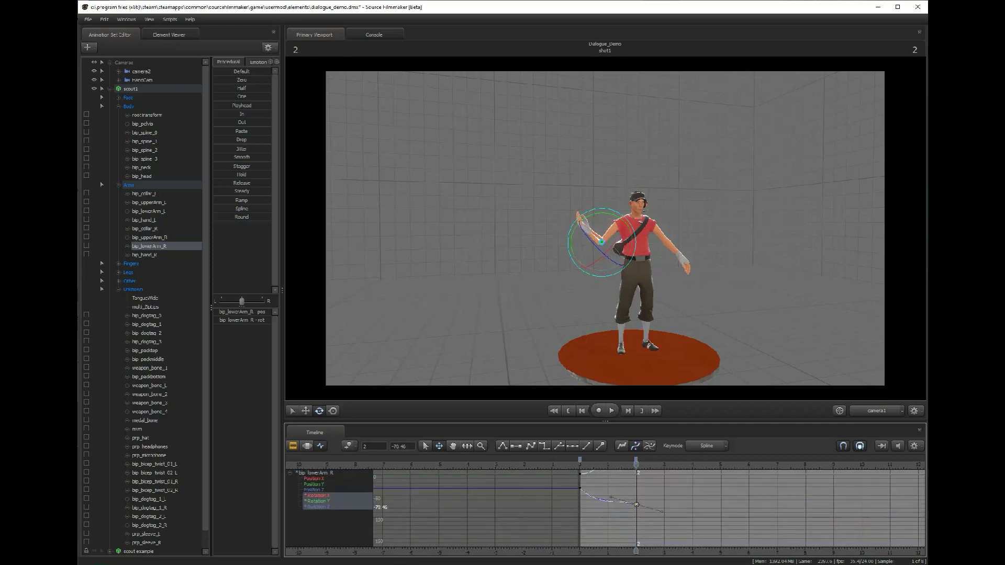
middle_click_drag(637, 505, 637, 544)
middle_click_drag(602, 294, 602, 320)
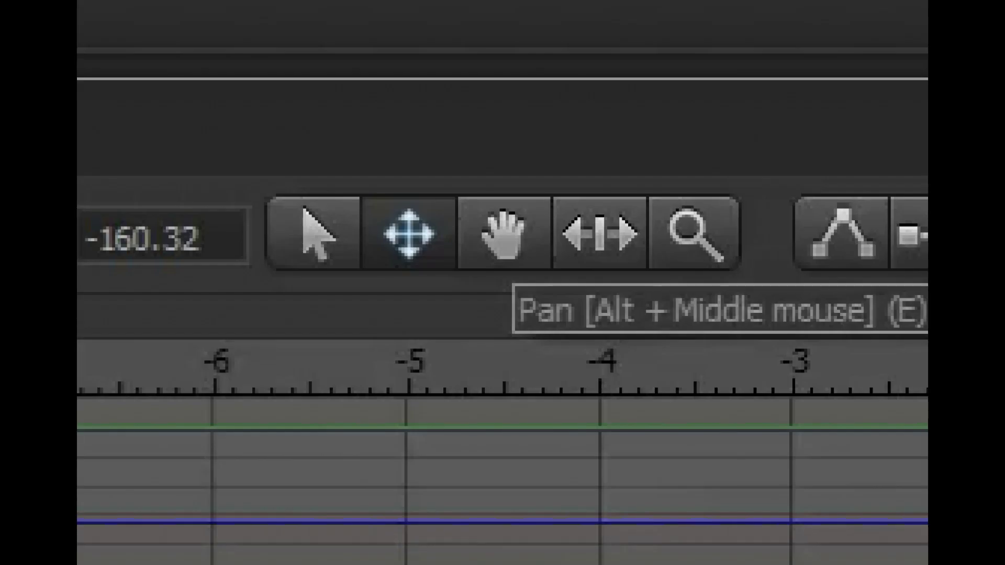
Step: Try scaling the selected rotation keyframes at frame 2 with the Scale tool, and undo the scaling
key("e")
left_click_drag(650, 510, 570, 501)
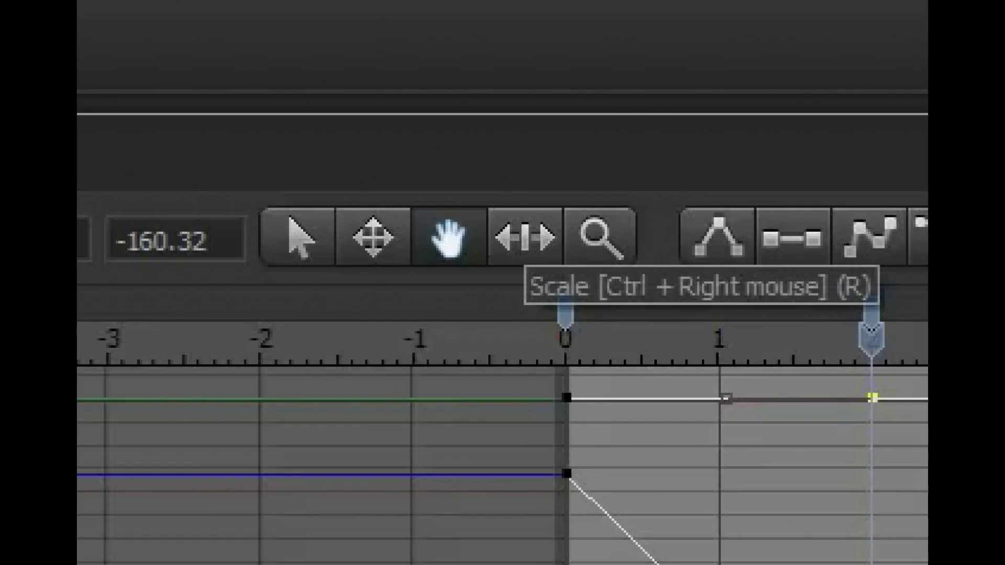
left_click(526, 246)
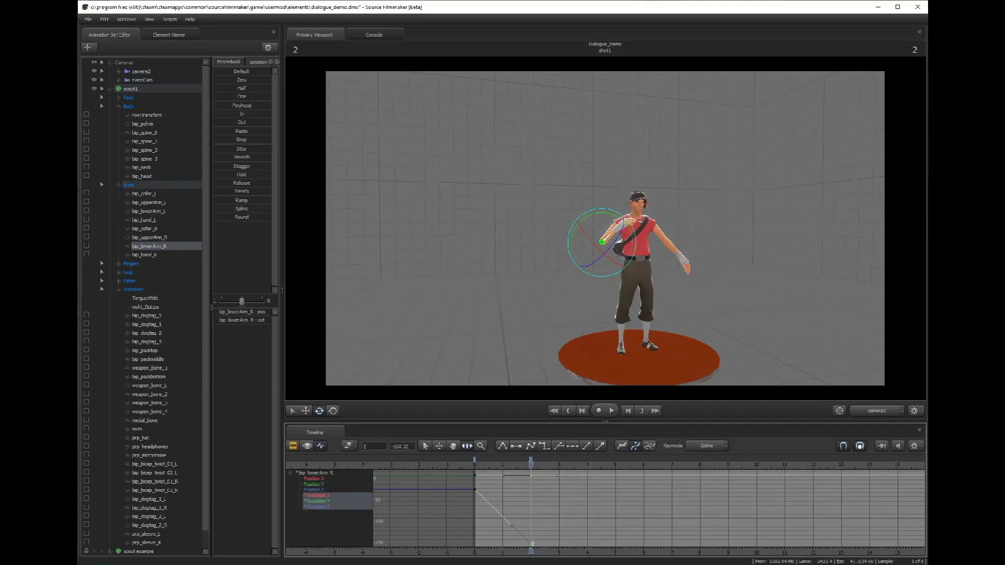
mouse_move(561, 486)
left_mouse_down()
mouse_move(562, 542)
mouse_move(560, 486)
left_mouse_up()
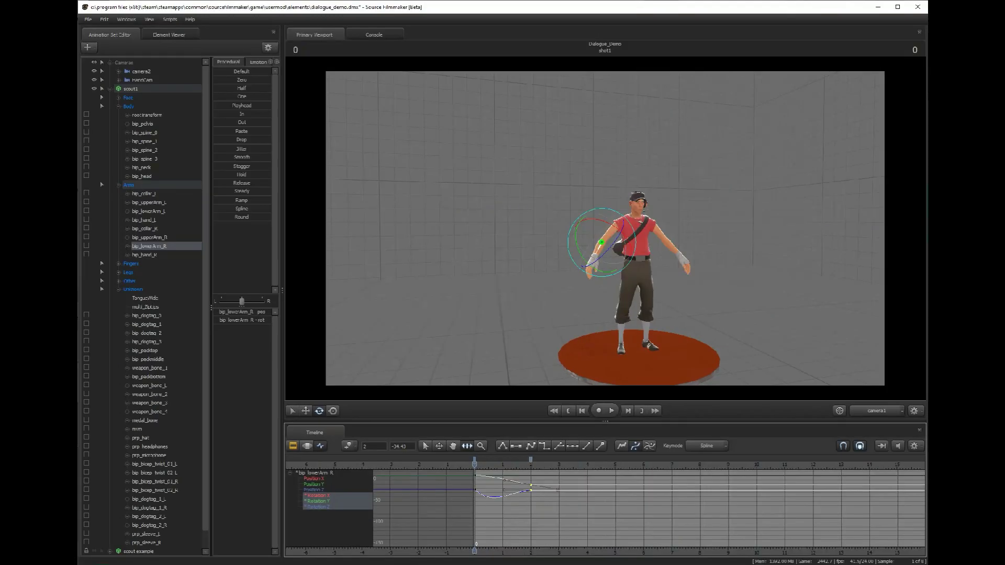
key("ctrl+z")
left_click_drag(475, 464, 672, 464)
left_click_drag(630, 224, 603, 274)
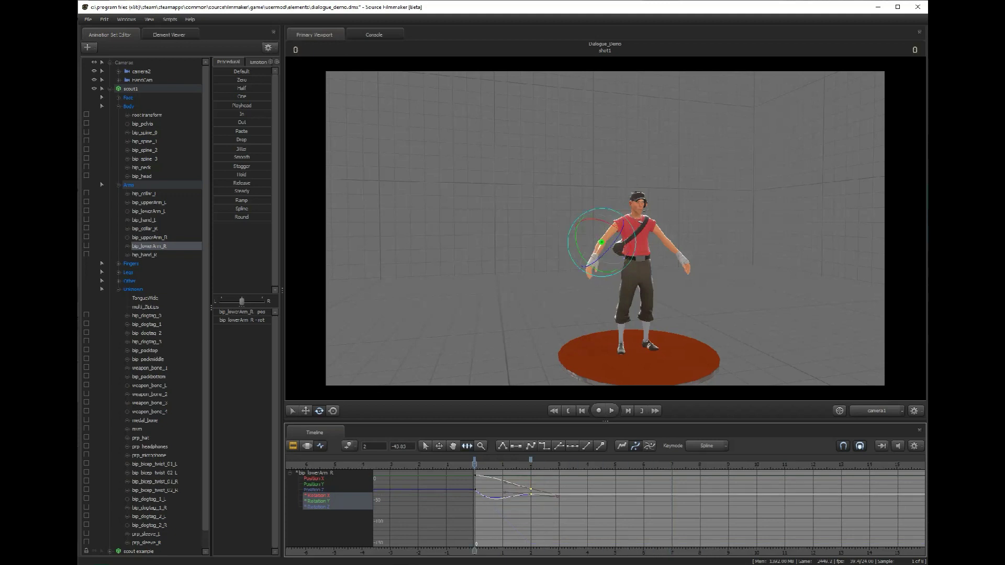
key("ctrl+z")
right_click_drag(555, 540, 554, 545, "ctrl")
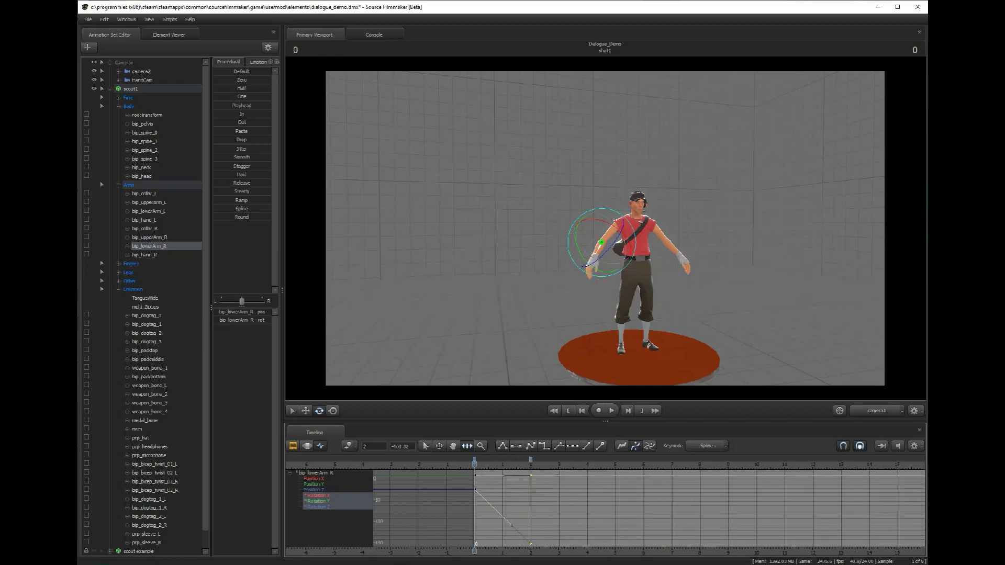
Step: Examine the right lower arm's rotation curve at different zoom levels in the graph
scroll(648, 508, "down", 5)
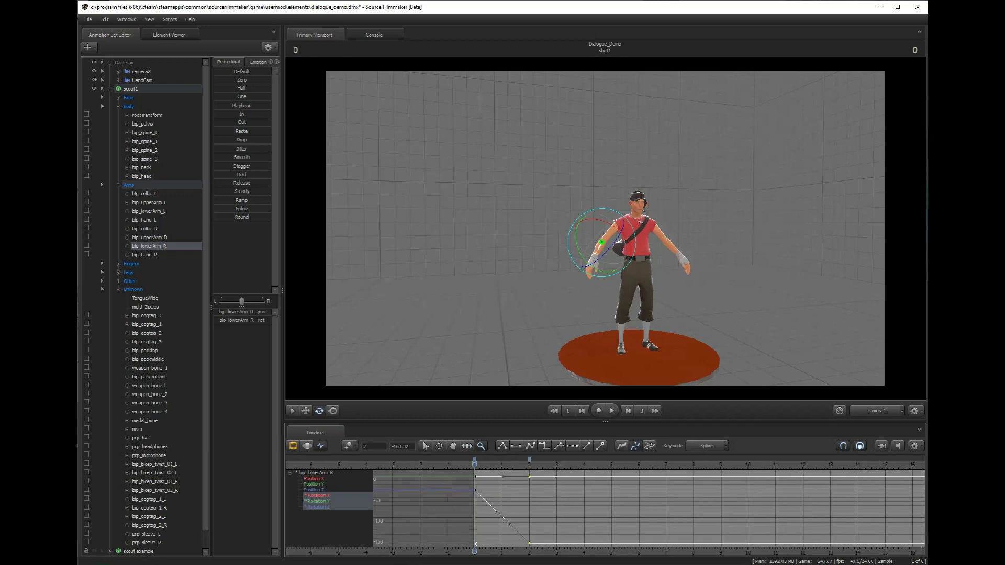
scroll(649, 508, "up", 4)
scroll(648, 508, "down", 4)
scroll(648, 509, "up", 6)
scroll(648, 508, "down", 5)
scroll(648, 508, "up", 2)
scroll(648, 508, "down", 2)
scroll(648, 508, "up", 2)
right_click_drag(648, 508, 706, 508, "alt")
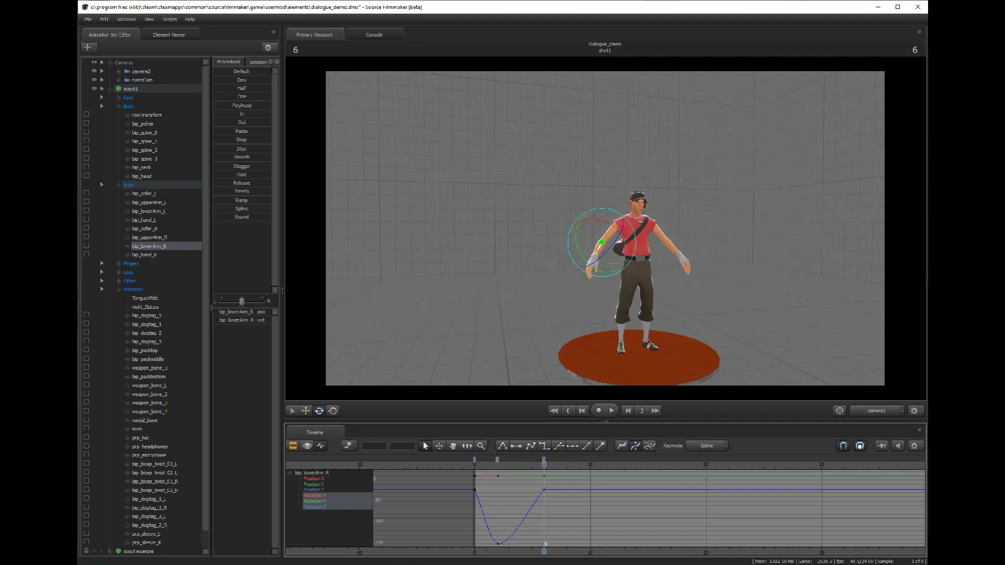
Step: Select the arm keyframes at frames 2 and 6 and try linear and spline tangents on them
left_click(497, 460)
left_click(544, 460, "shift")
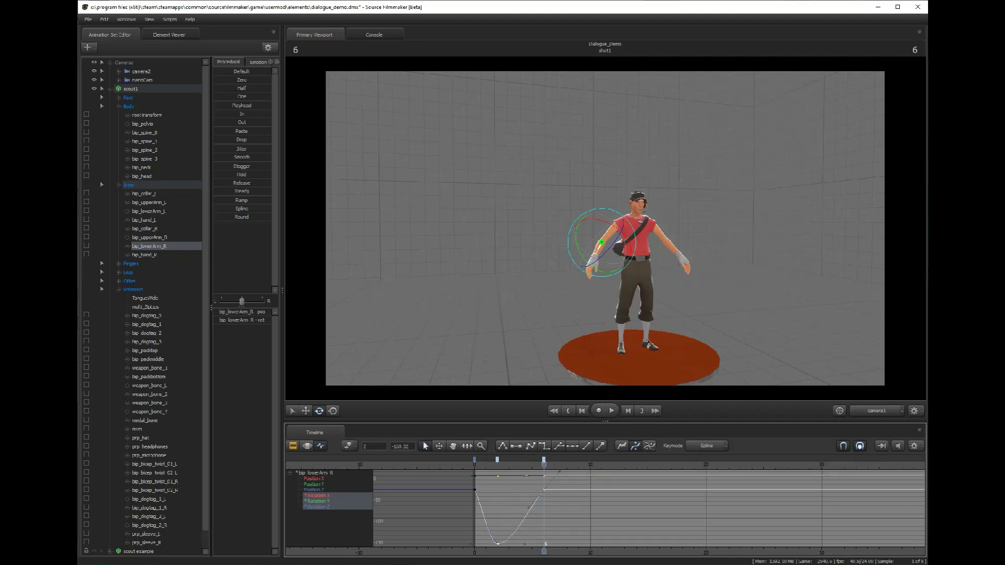
key("3")
key("s")
key("l")
key("s")
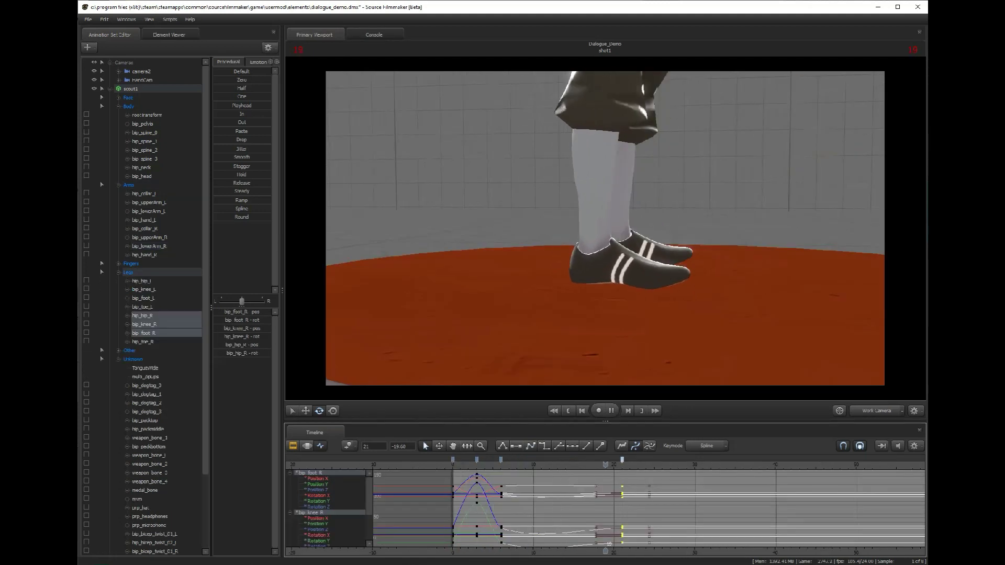
Step: Change the tangent type of the right leg's keyframes at frames 6 and 21, and play the motion from the start
key("space")
left_click_drag(493, 472, 511, 546, "shift")
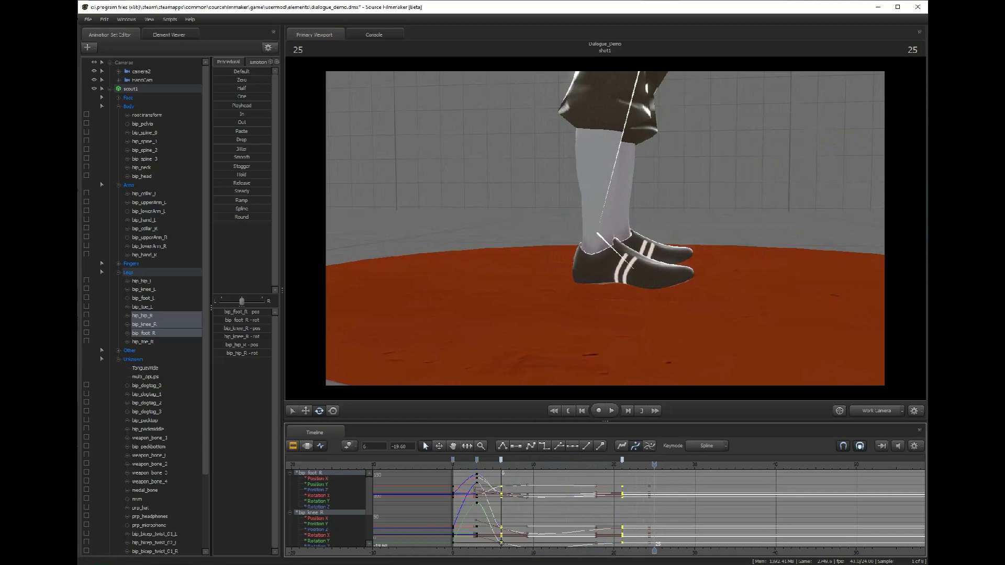
left_click(502, 446)
key("Home")
key("space")
key("space")
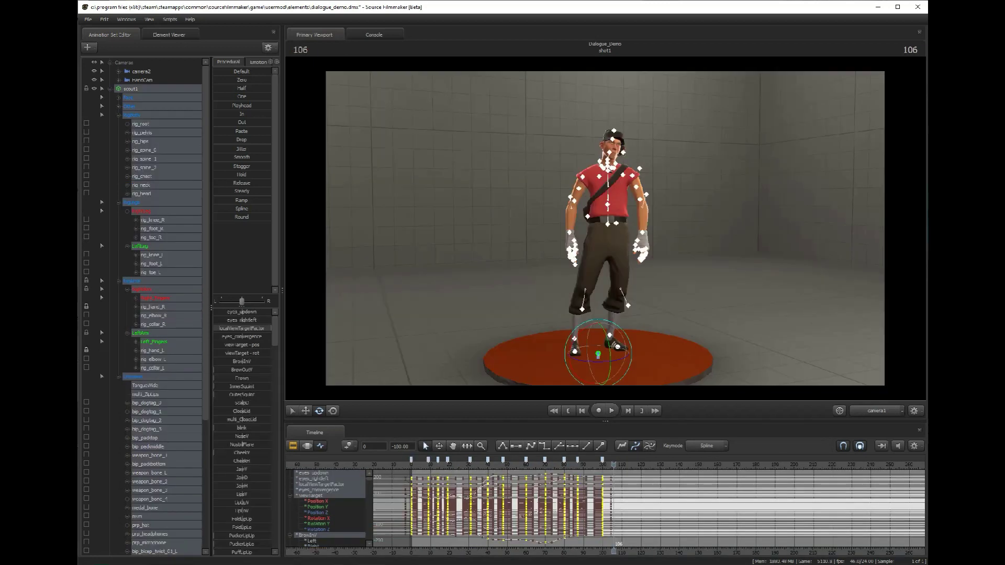
Step: Play scout1's full-body animation from frame 0
key("Home")
key("F3")
key("space")
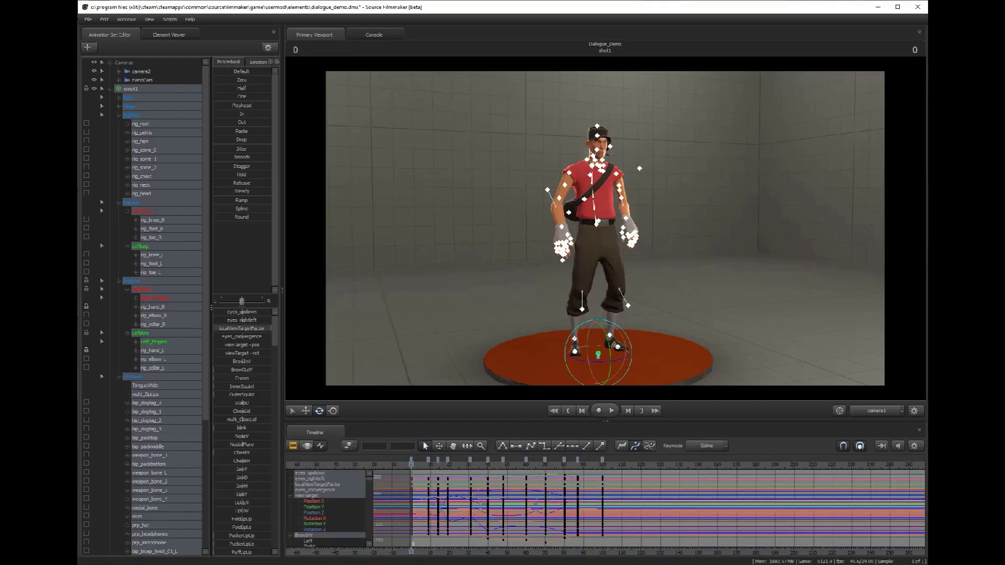
Step: Select all of scout1's keyframes from frame 0 through frame 100 and play the animation
left_click(602, 460)
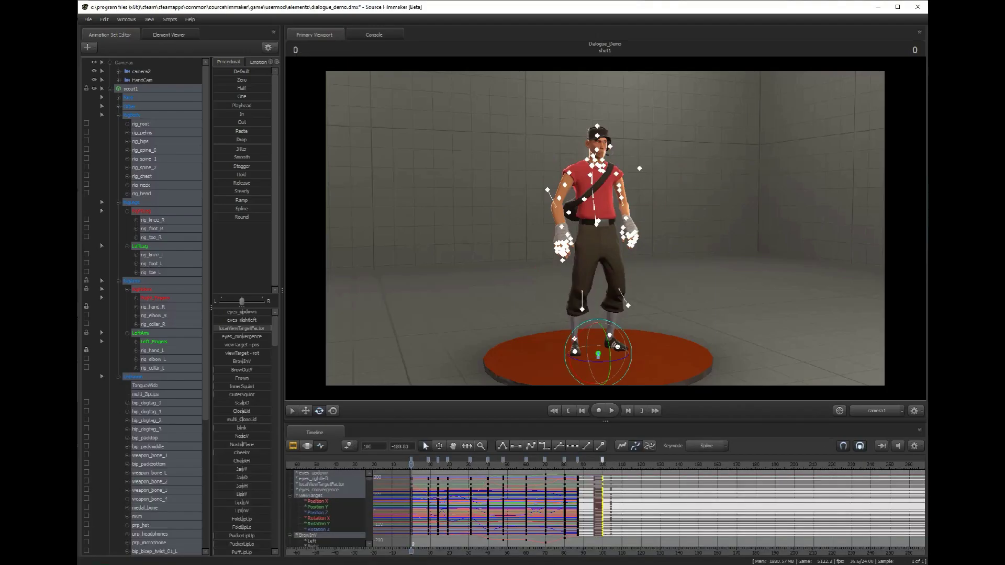
key("ctrl+a")
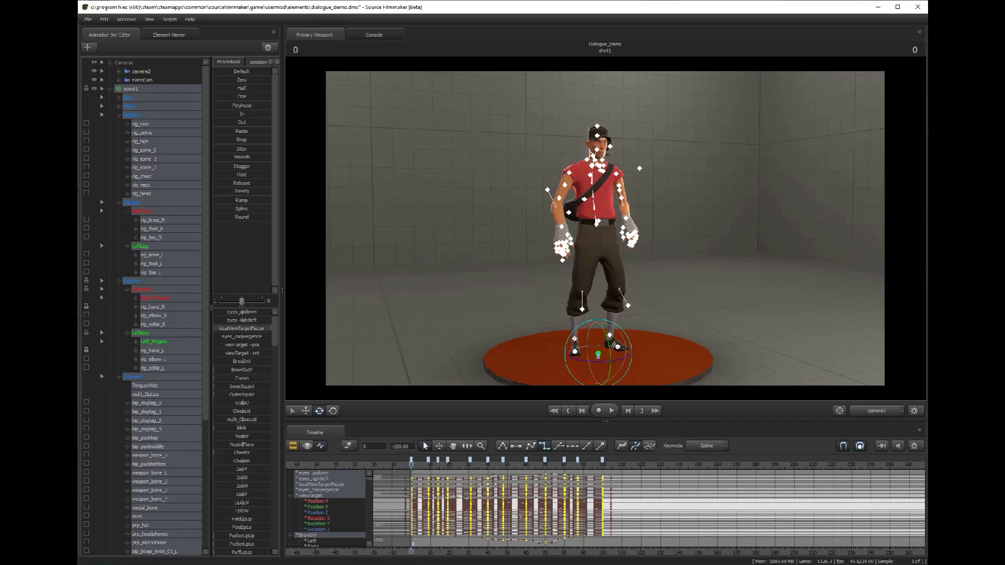
key("F2")
key("space")
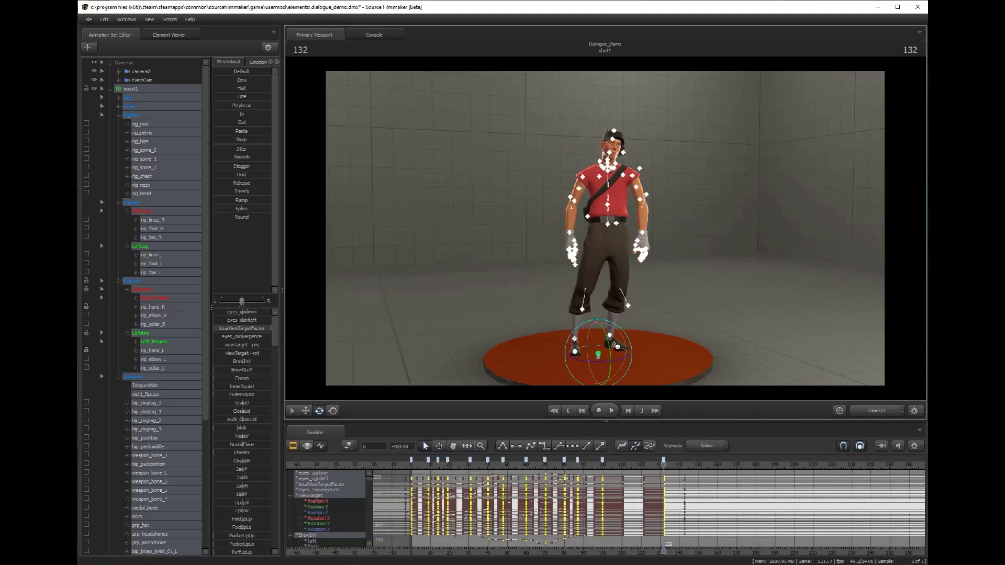
Step: Set the Keymode to Stepped and play the timeline forward from frame 132
left_click(706, 446)
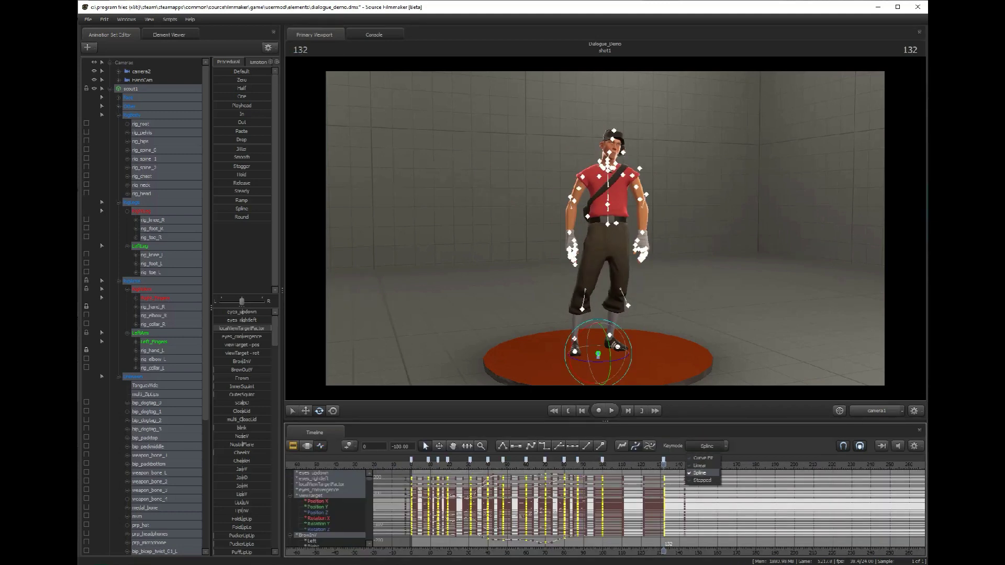
key("Return")
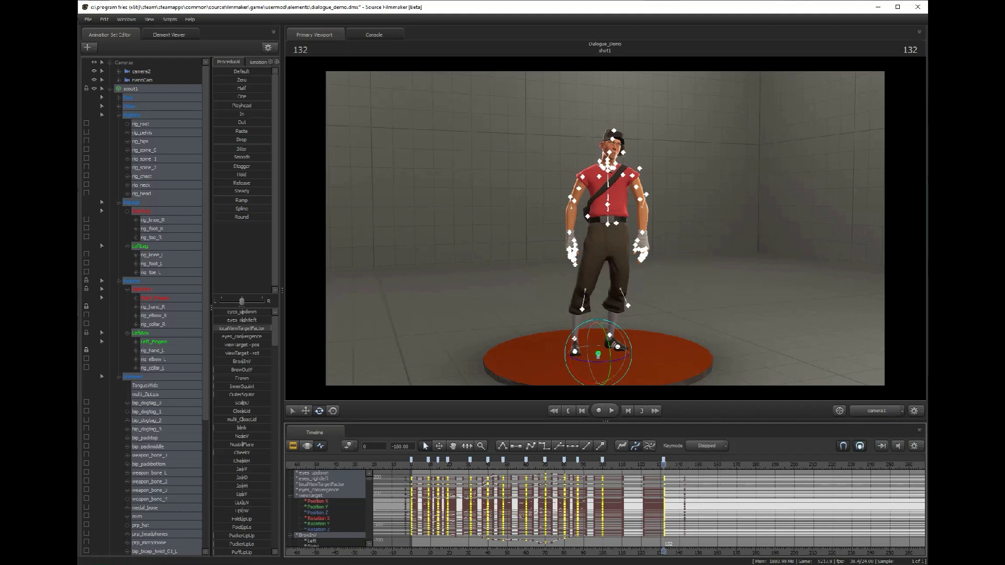
key("Right")
key("space")
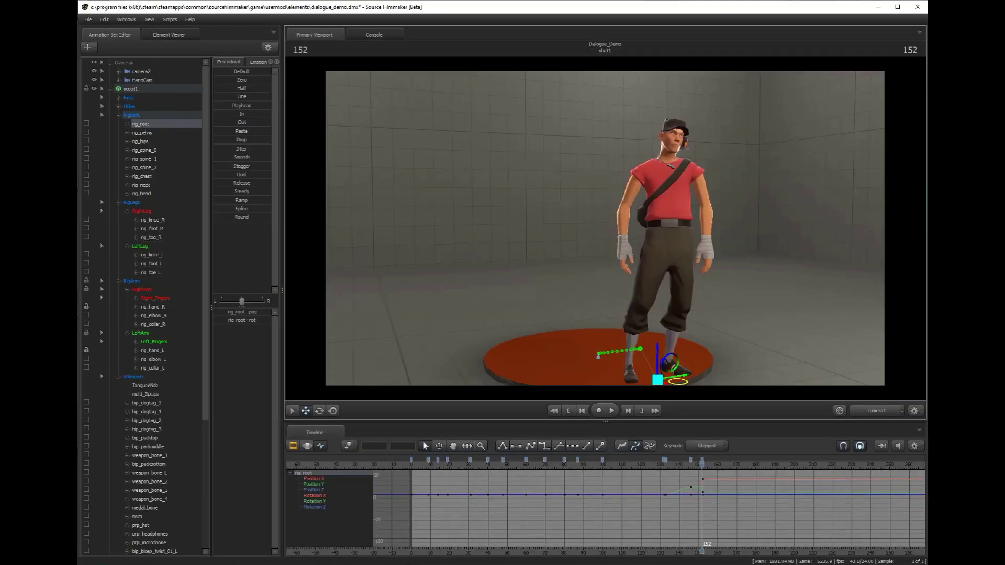
Step: Advance the playhead to frame 160 and move rig_root to a new position on the floor
key("space")
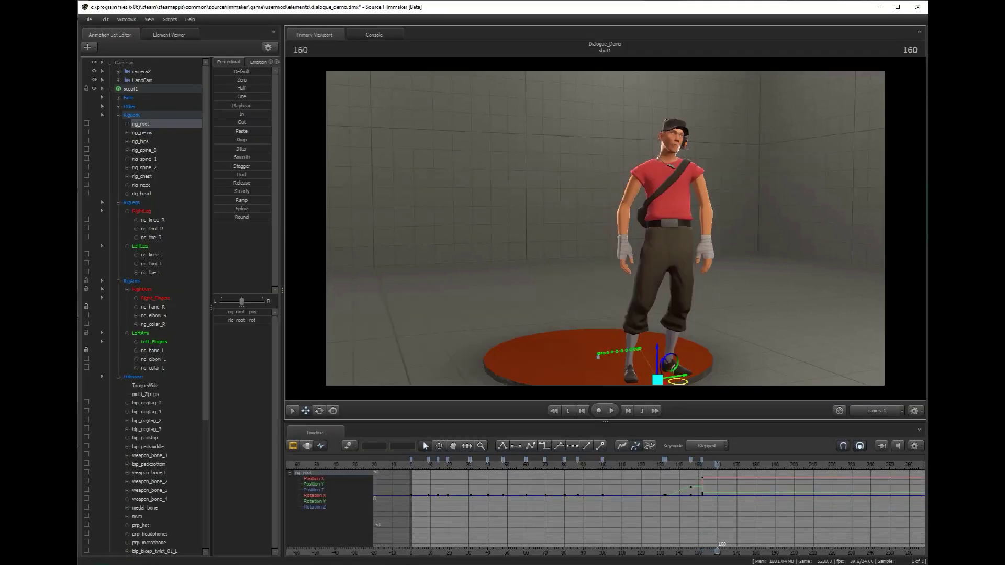
left_click_drag(678, 382, 718, 332)
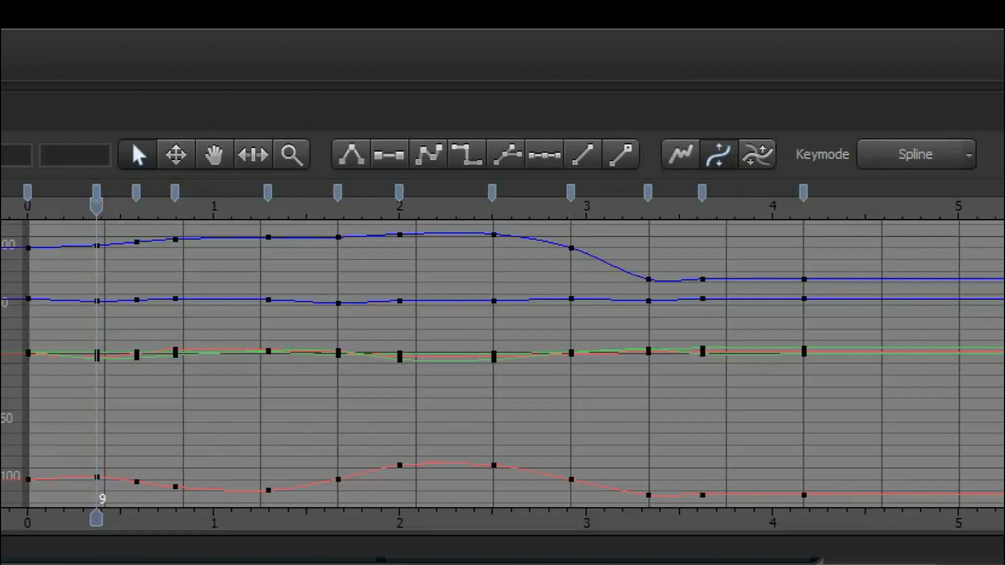
Step: Toggle the curve mode nearest the Keymode setting on and off
key("n")
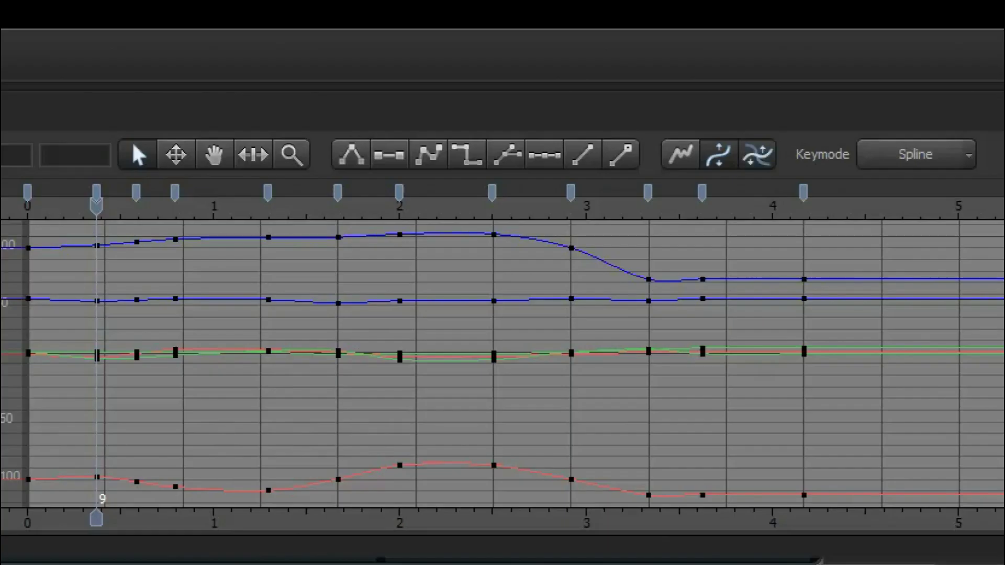
key("n")
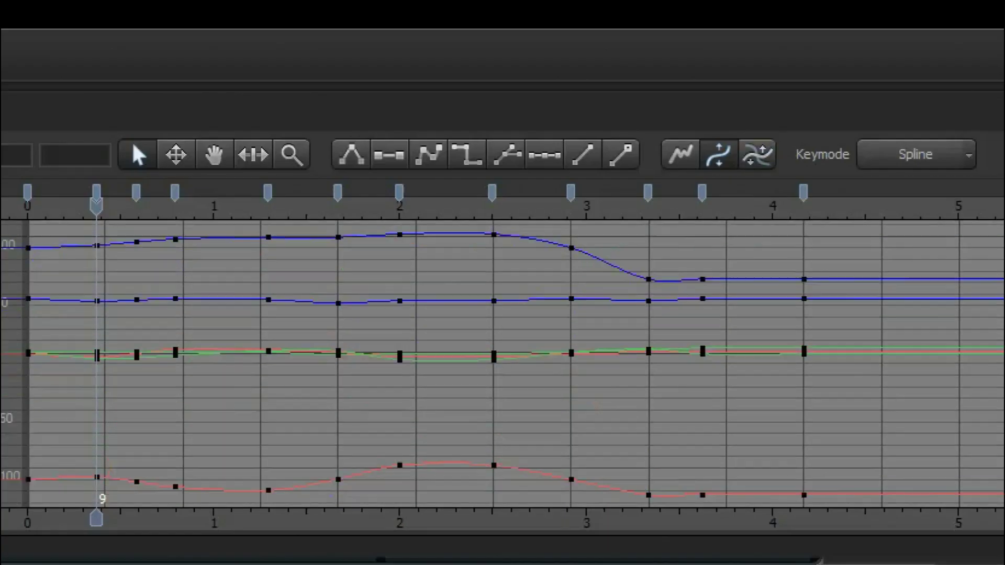
key("n")
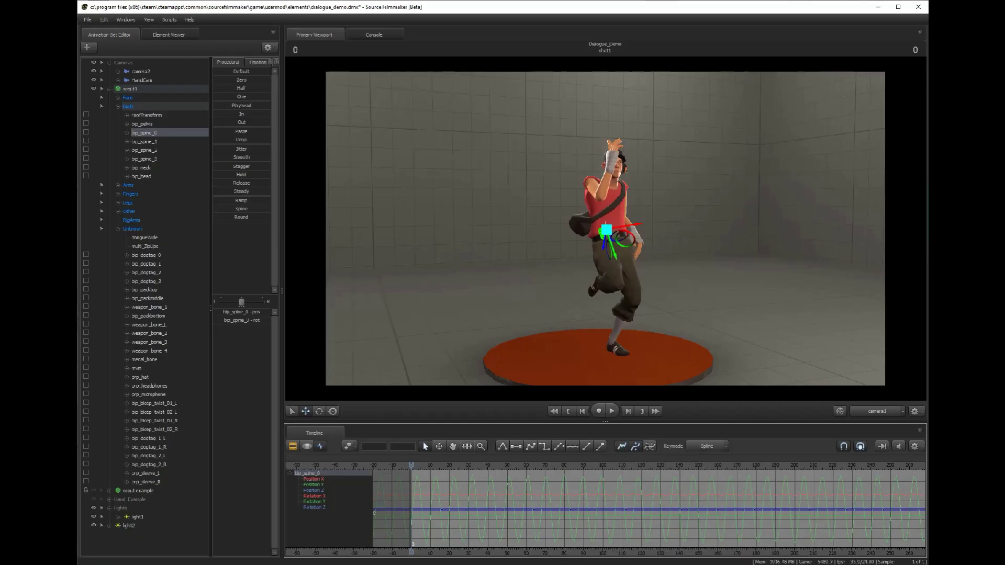
Step: Play the animation from frame 0, stop at frame 21 and add a keyframe for bip_spine_0
key("space")
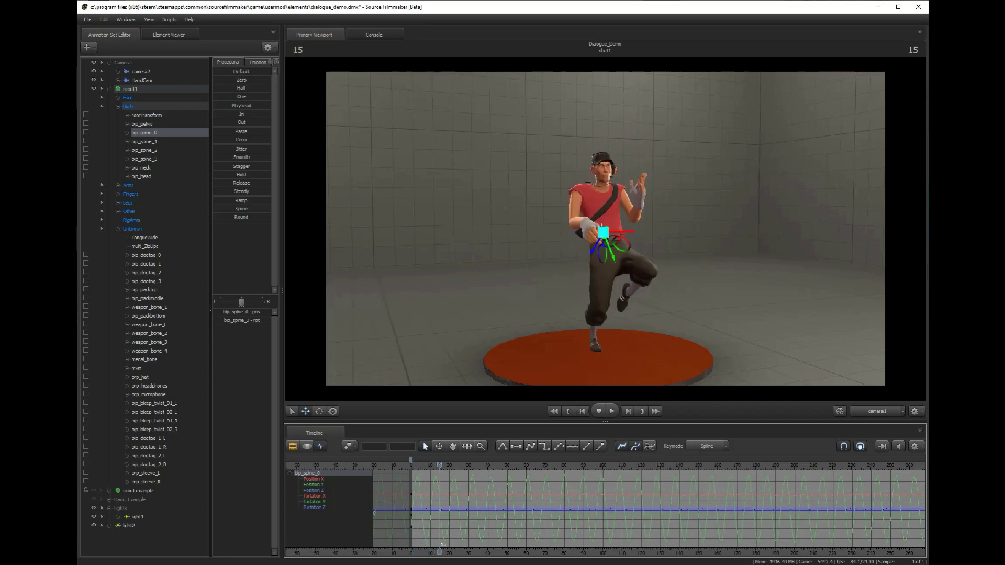
key("space")
key("m")
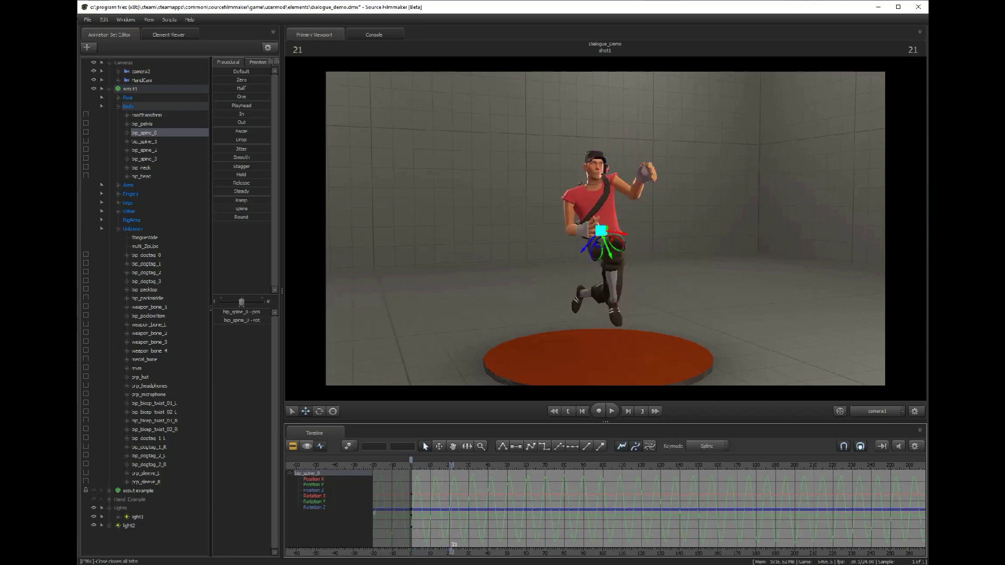
Step: Advance to about frame 35, rotate bip_spine_0 there, and play the timeline to preview the new pose
key("space")
key("space")
key("e")
left_click_drag(618, 226, 583, 230)
key("space")
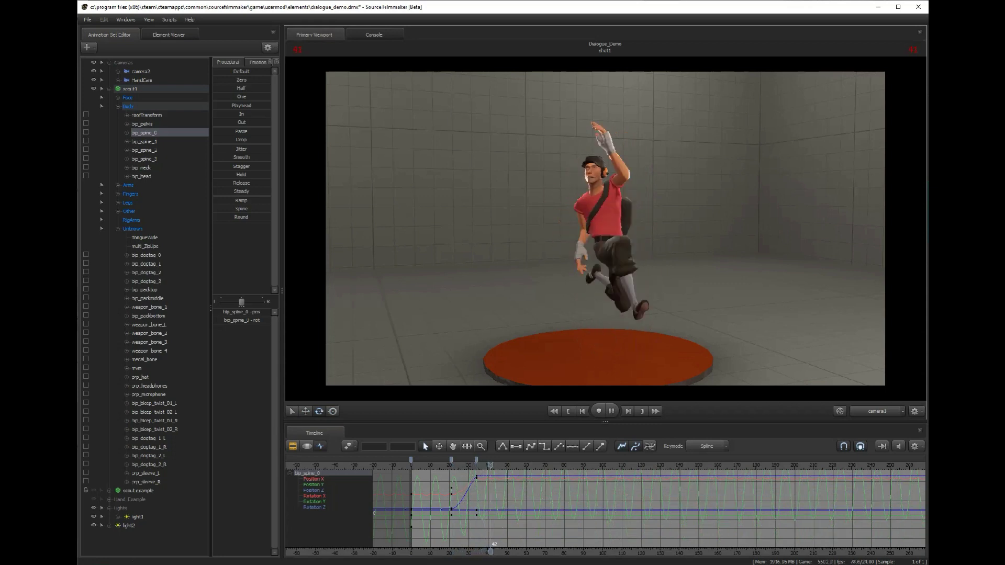
key("space")
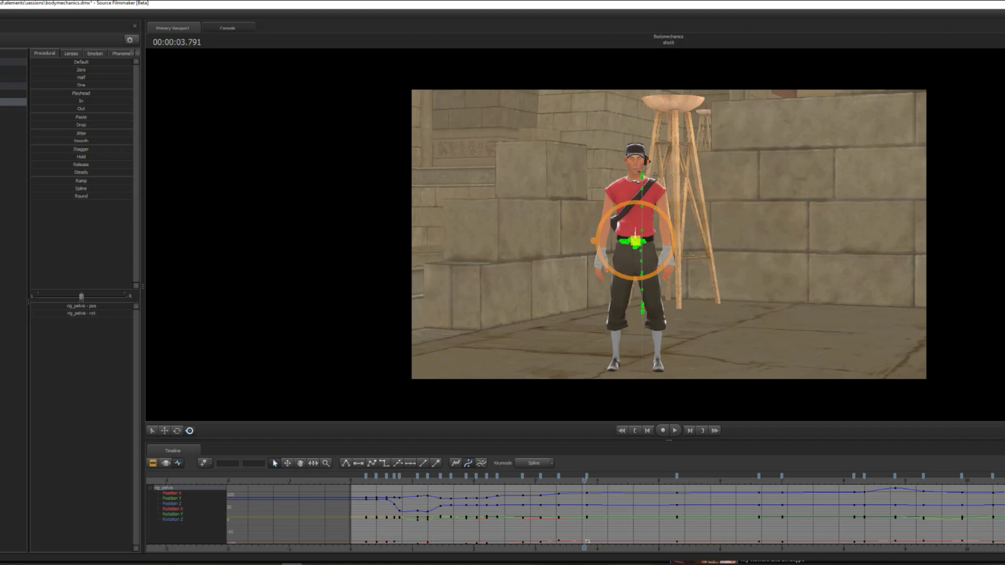
Step: Select the rig_pelvis position keyframes just after frame 91 and one whole rotation curve, and clear the selection
left_click_drag(600, 487, 571, 508)
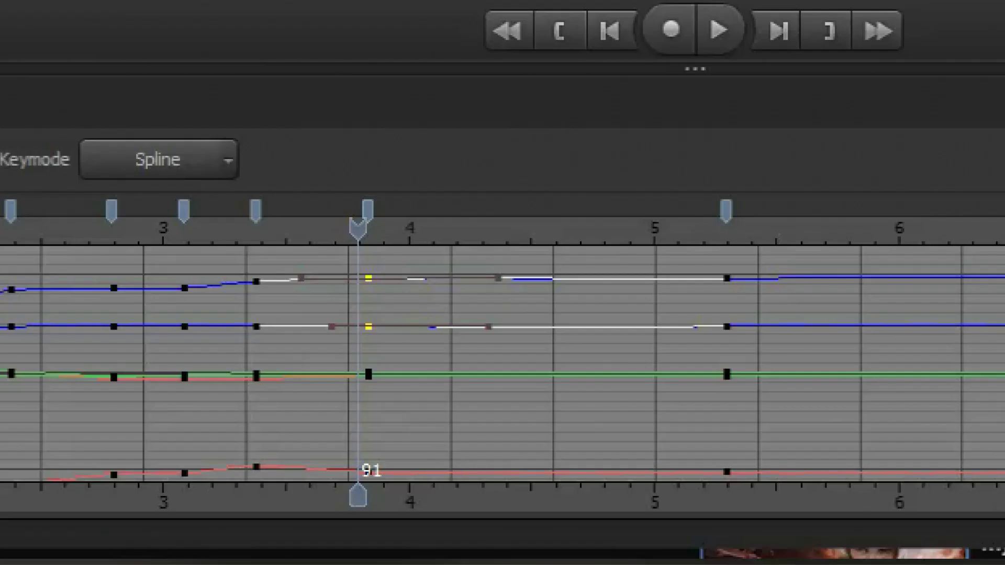
left_click_drag(527, 392, 460, 320)
left_click(461, 376)
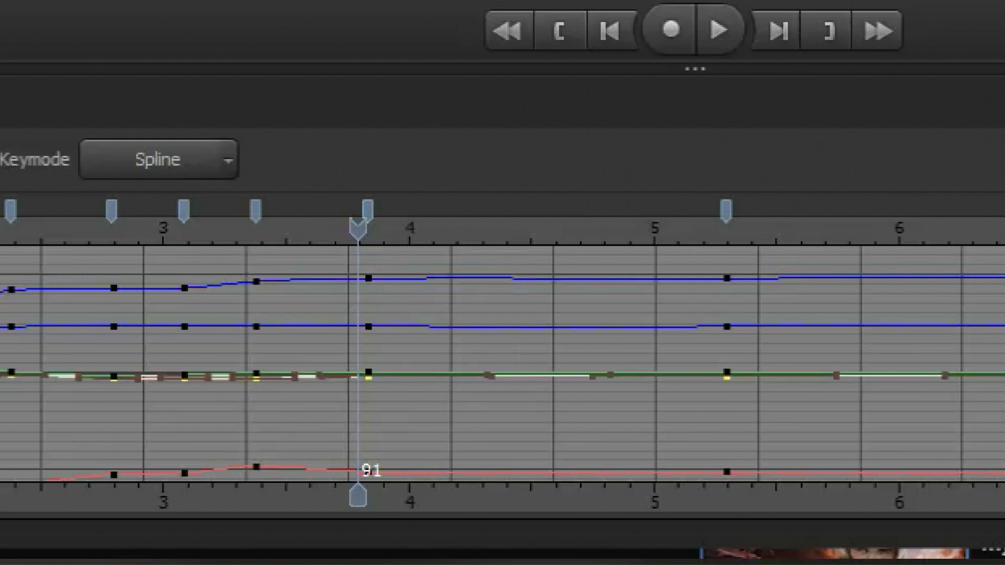
key("Escape")
Step: Select both position keyframes just after frame 91, clear them, and select only the uppermost curve's keyframe at frame 92
scroll(502, 364, "up", 3)
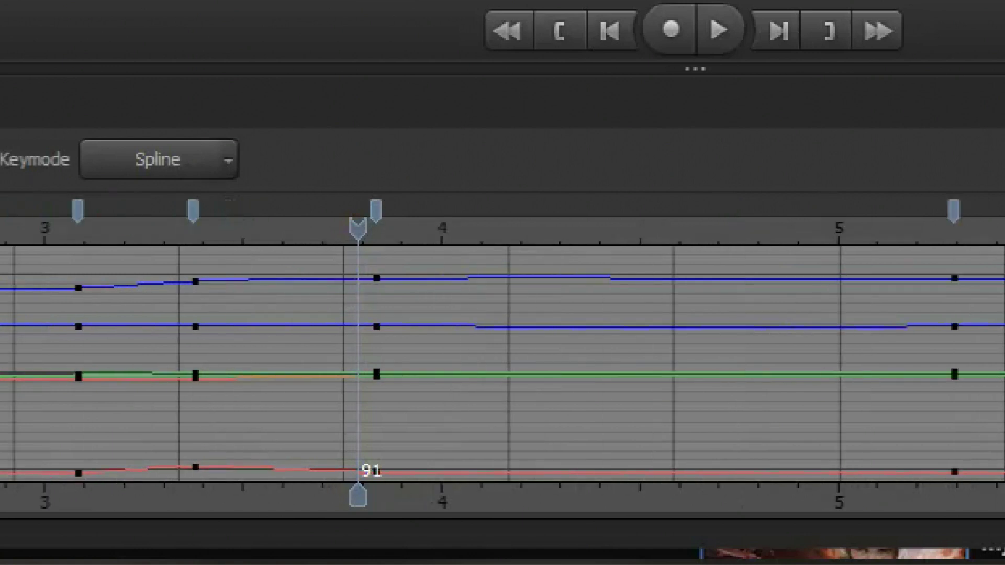
left_click_drag(350, 254, 423, 331)
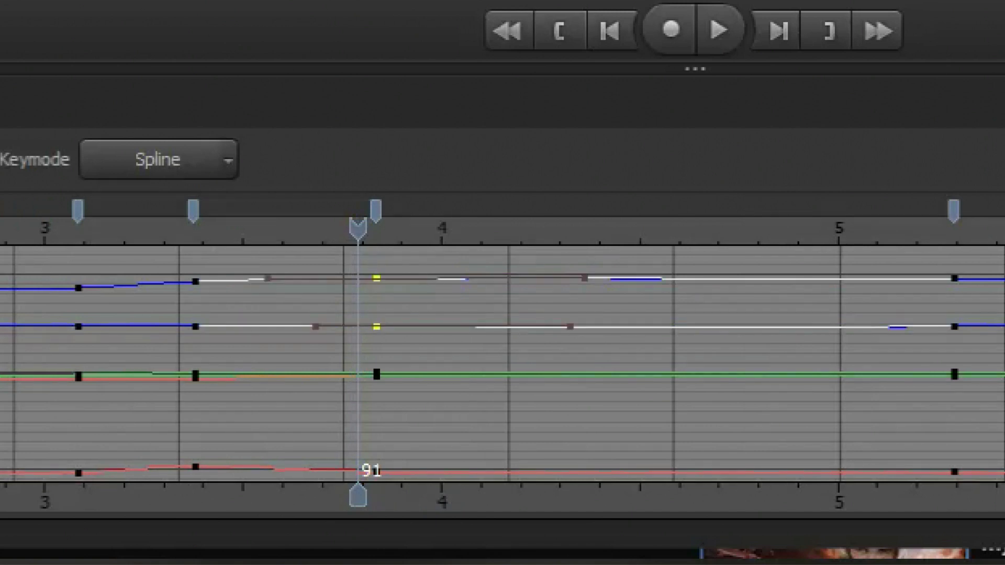
key("Escape")
left_click_drag(396, 247, 354, 287)
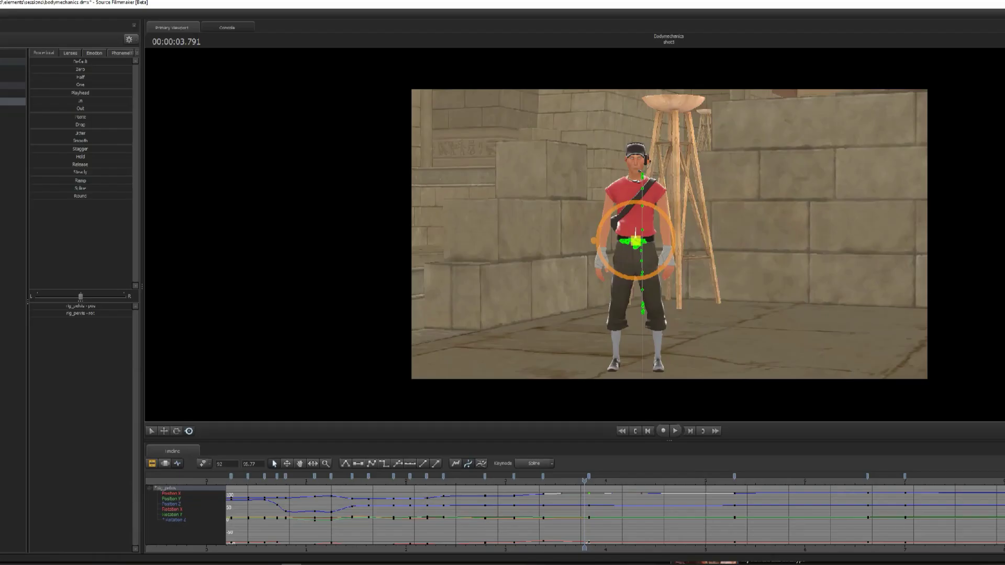
Step: Try reshaping the curve at the selected rig_pelvis keyframe, undo the change, and adjust the tangent handles again
mouse_move(632, 501)
left_mouse_down()
mouse_move(642, 494)
mouse_move(645, 512)
left_mouse_up()
key("ctrl+z")
left_click_drag(587, 542, 636, 543)
left_click_drag(642, 493, 645, 522)
mouse_move(610, 497)
left_mouse_down()
mouse_move(602, 486)
mouse_move(623, 538)
mouse_move(607, 487)
left_mouse_up()
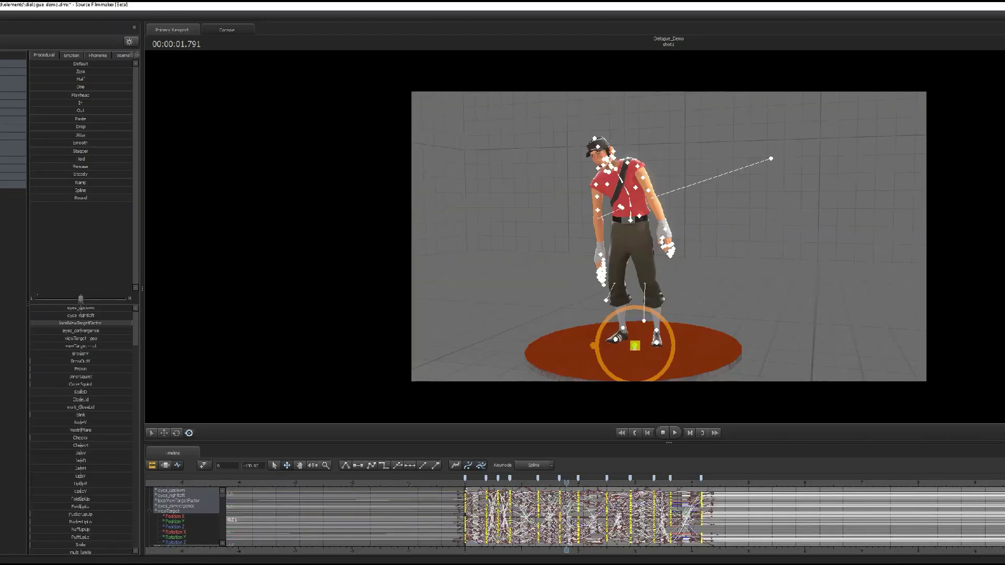
Step: Set all of the scout's selected keyframes to linear tangents
left_click(371, 465)
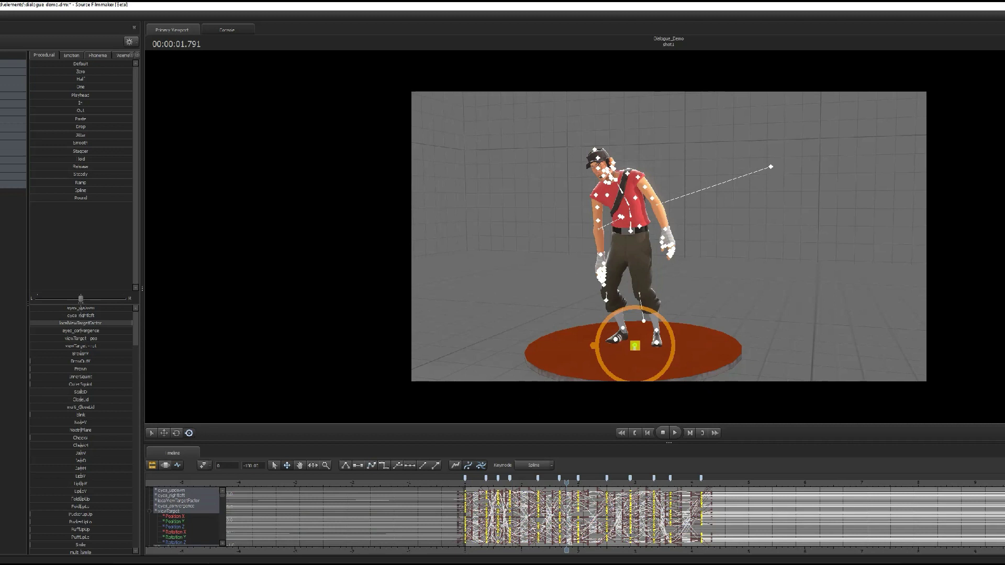